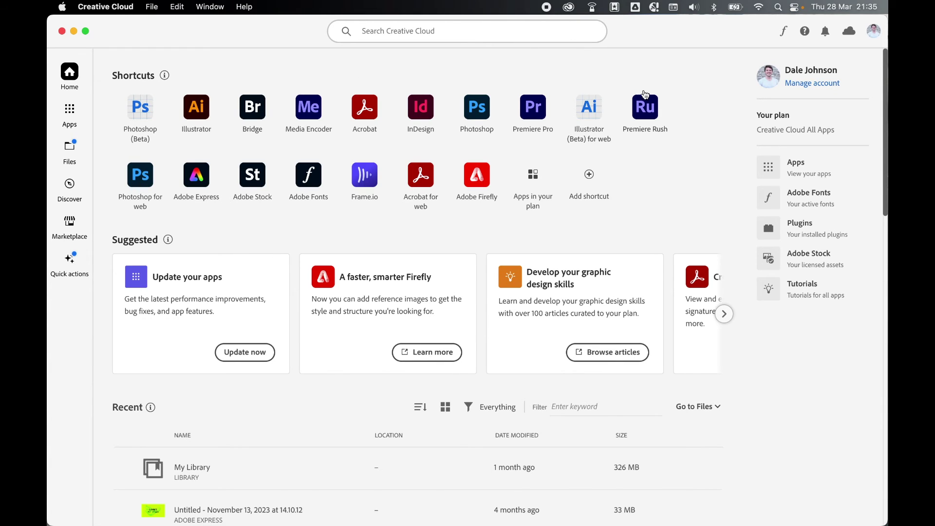
Show the fonts already added from Adobe Fonts in the Creative Cloud app.
left_click(825, 207)
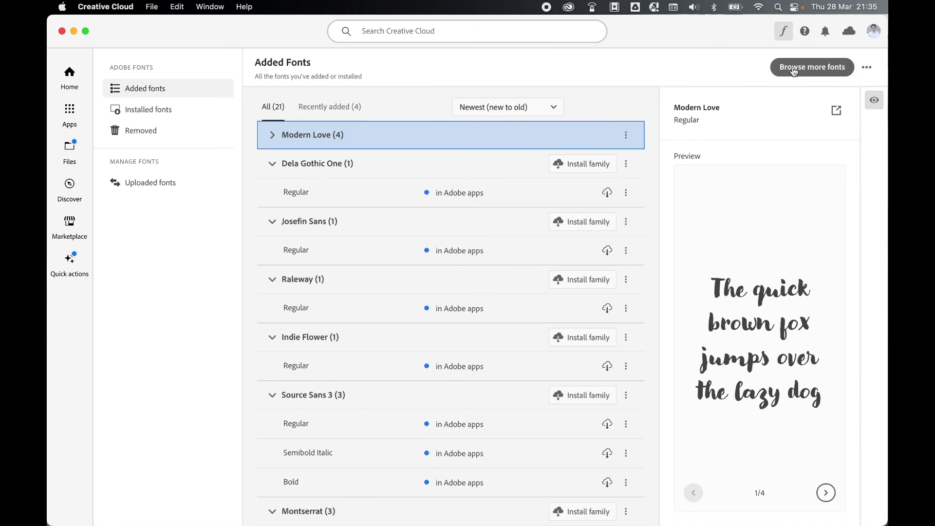
Filter the full catalogue to Rough fonts and add the Nexa Rust family.
left_click(794, 71)
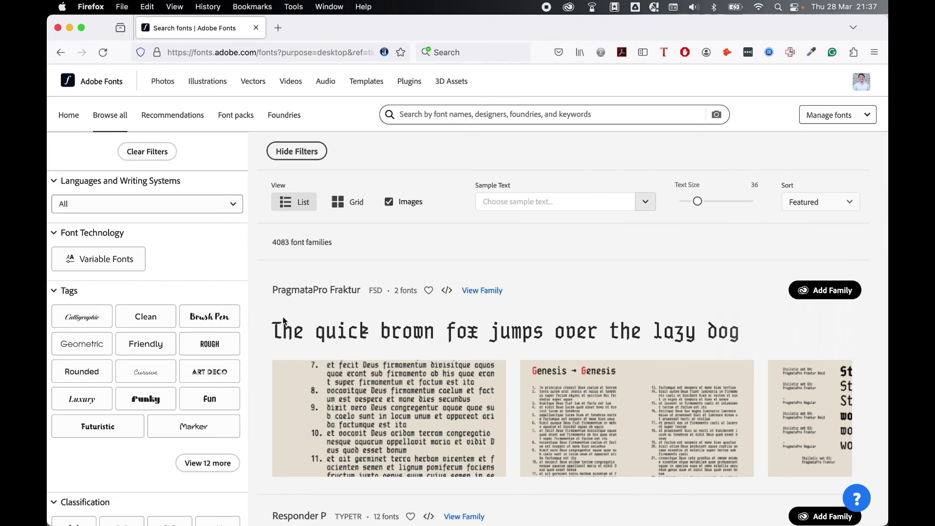
left_click(226, 349)
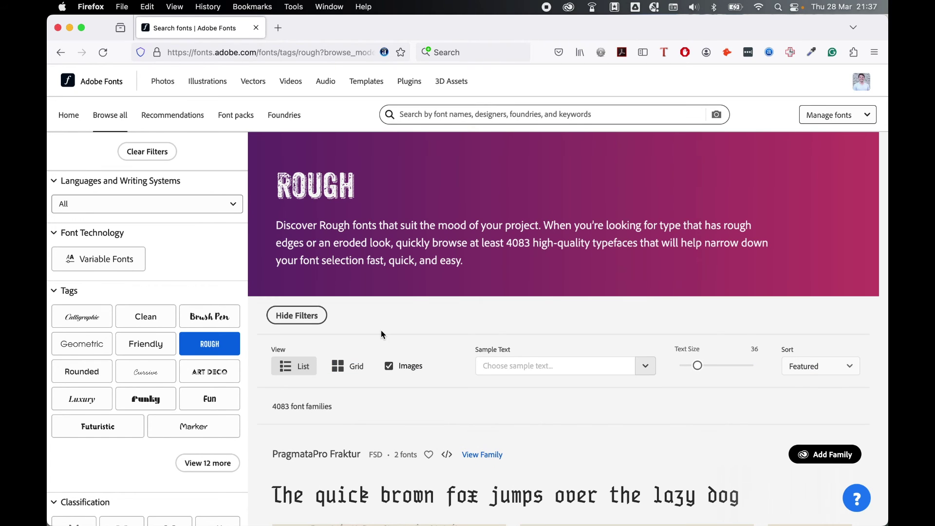
scroll(381, 330, "down", 2)
scroll(386, 331, "down", 2)
scroll(416, 341, "down", 2)
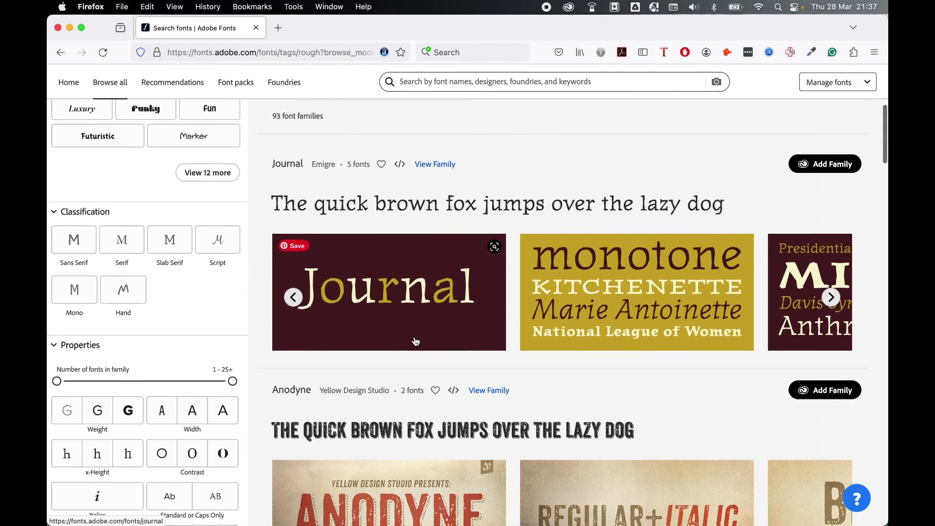
scroll(415, 342, "down", 1)
scroll(351, 292, "down", 7)
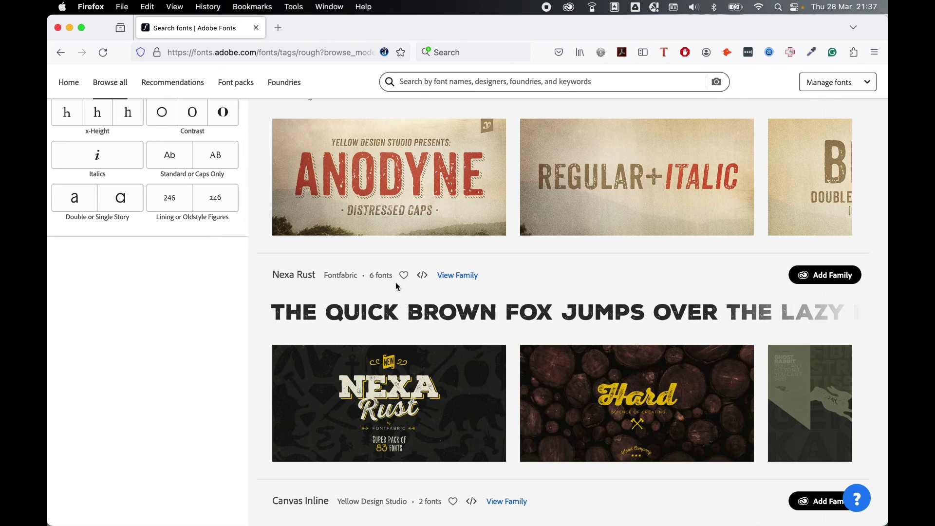
left_click(825, 276)
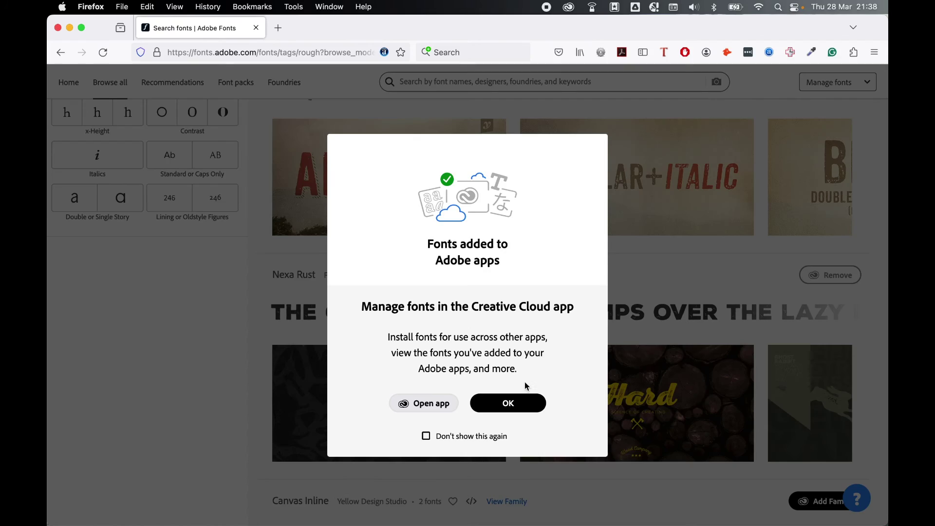
left_click(516, 402)
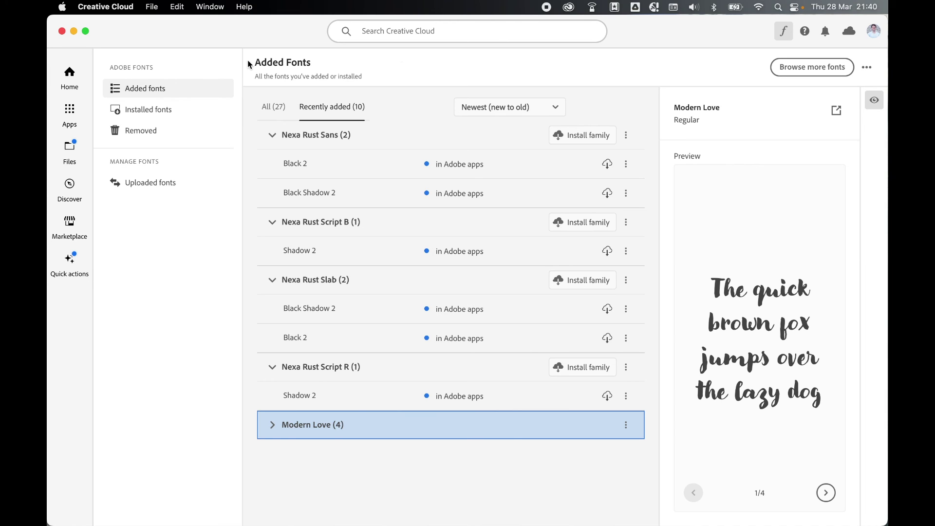
From the Recently added list, install the Nexa Rust Sans family for local apps.
left_click(275, 107)
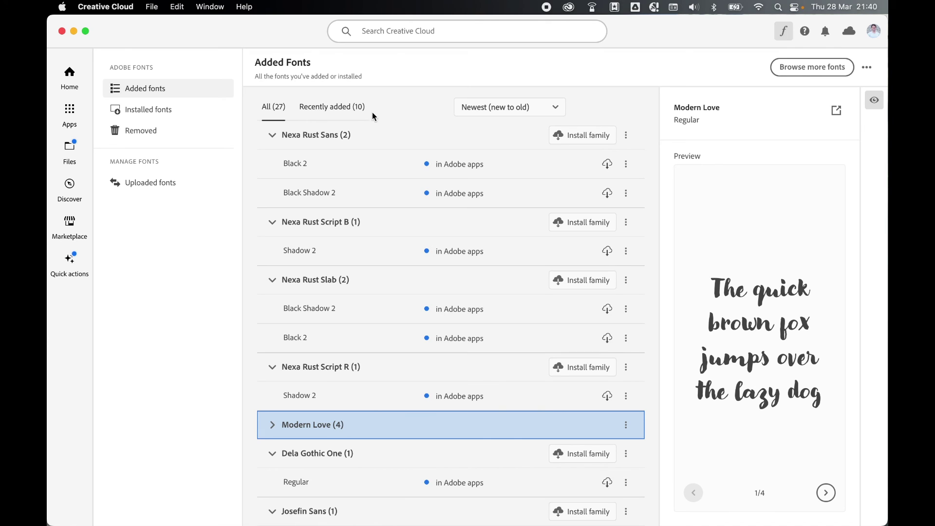
left_click(355, 110)
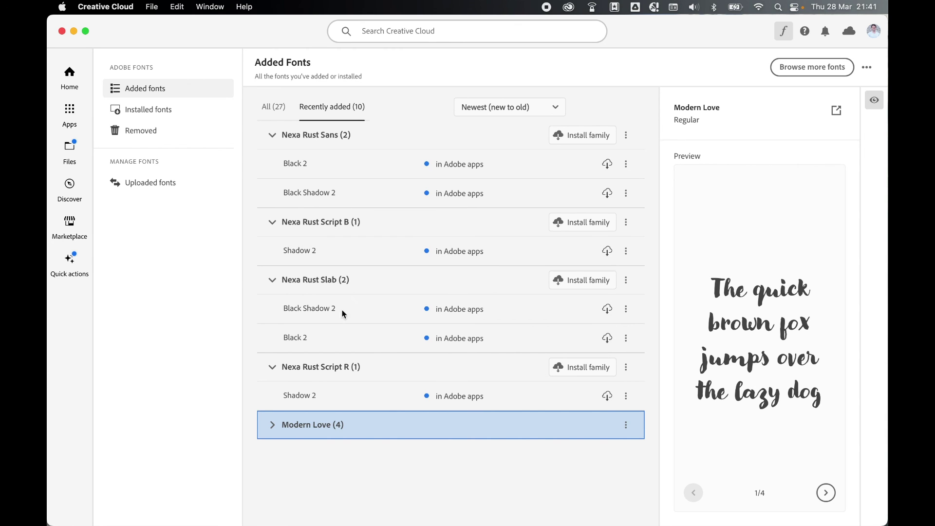
left_click(559, 137)
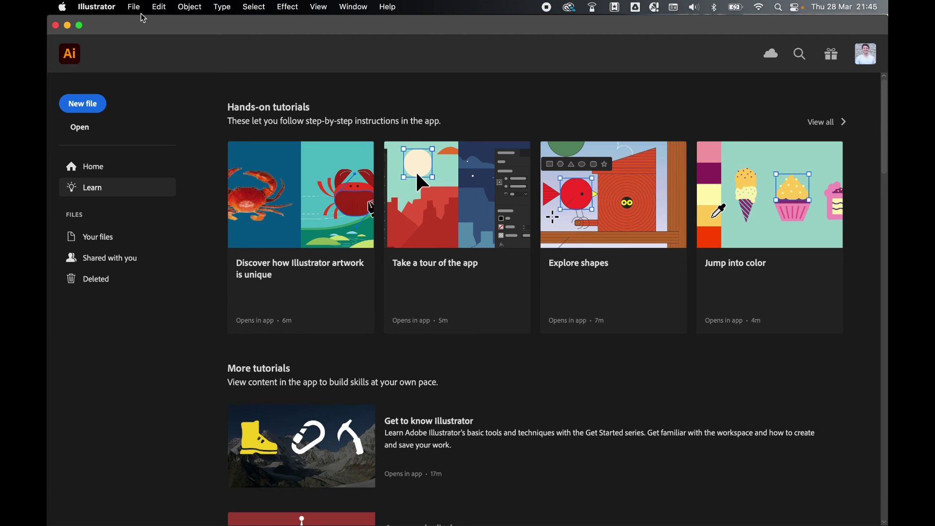
Create a Web-Large 1920×1080 document and select the Character panel's font name to replace it.
left_click(134, 9)
left_click(136, 24)
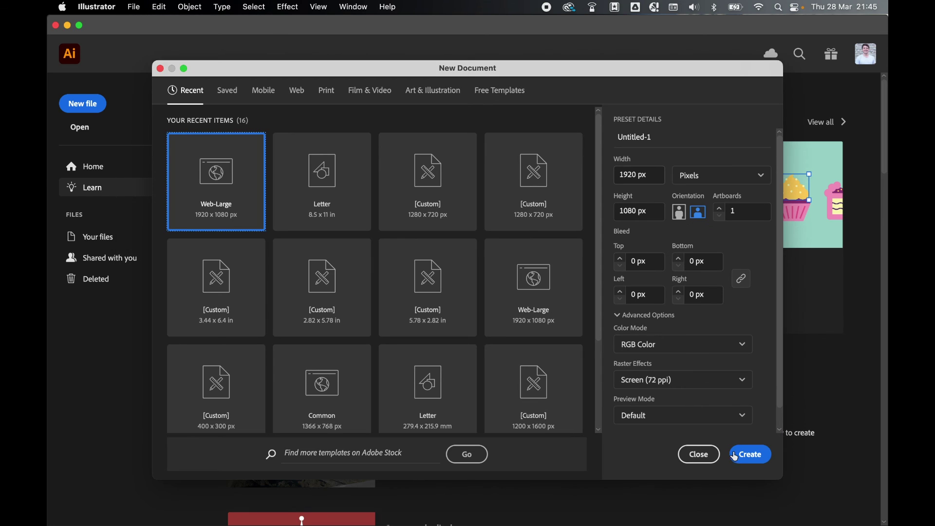
left_click(751, 454)
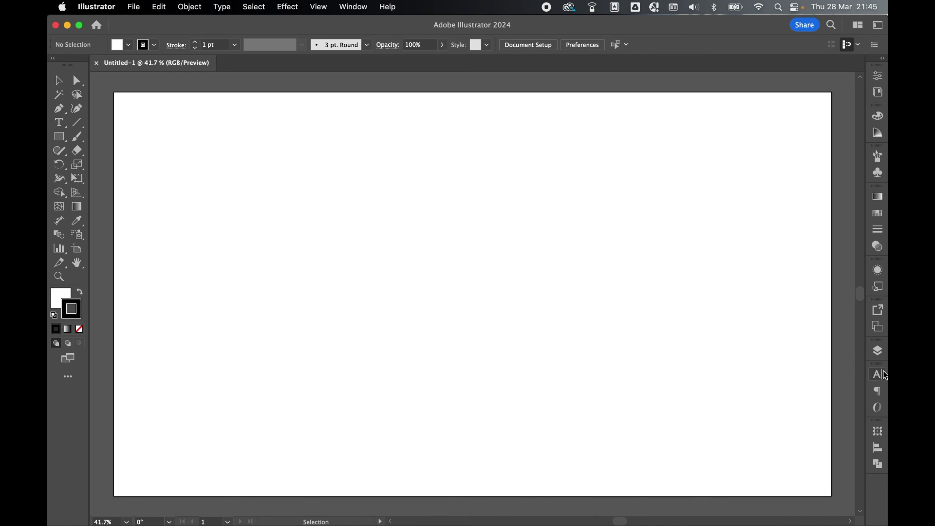
left_click(878, 376)
left_click(788, 353)
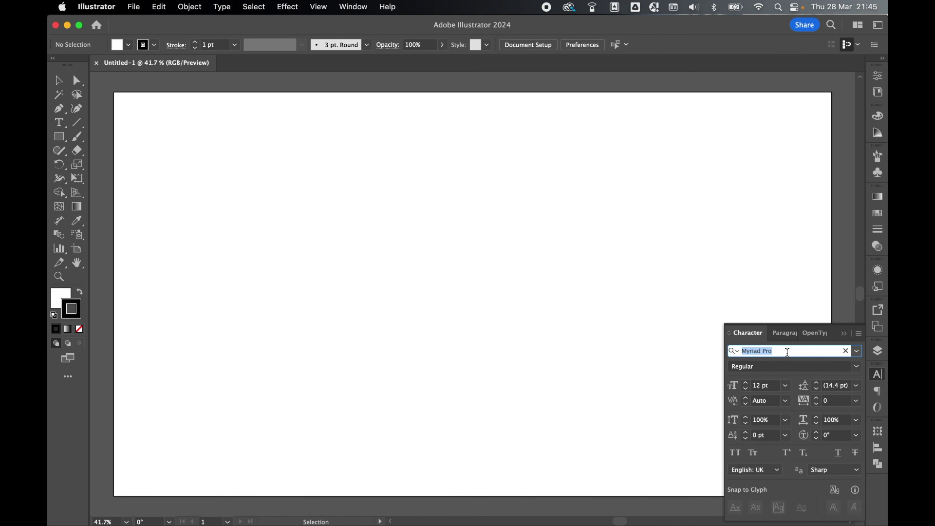
type("nexa rus")
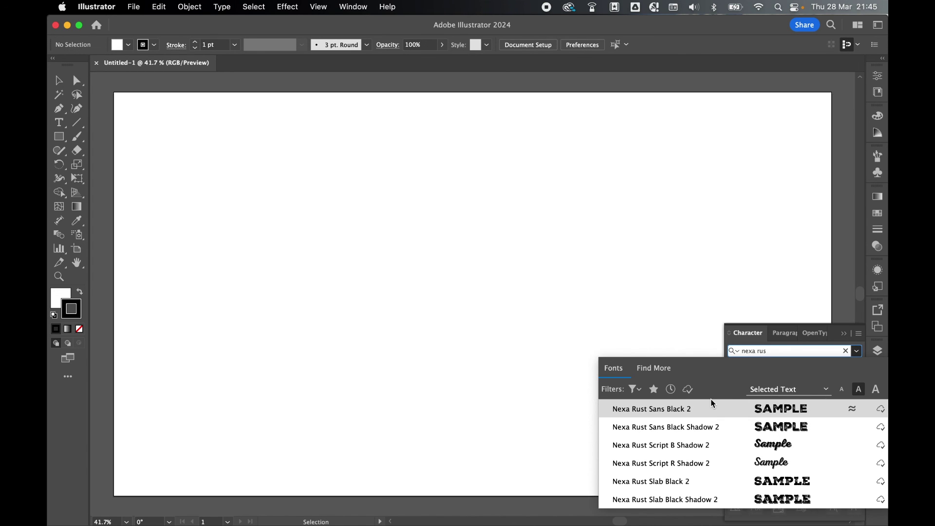
Choose Nexa Rust Sans Black 2, type 'nexa rust here' at the artboard centre, then deselect it.
left_click(710, 410)
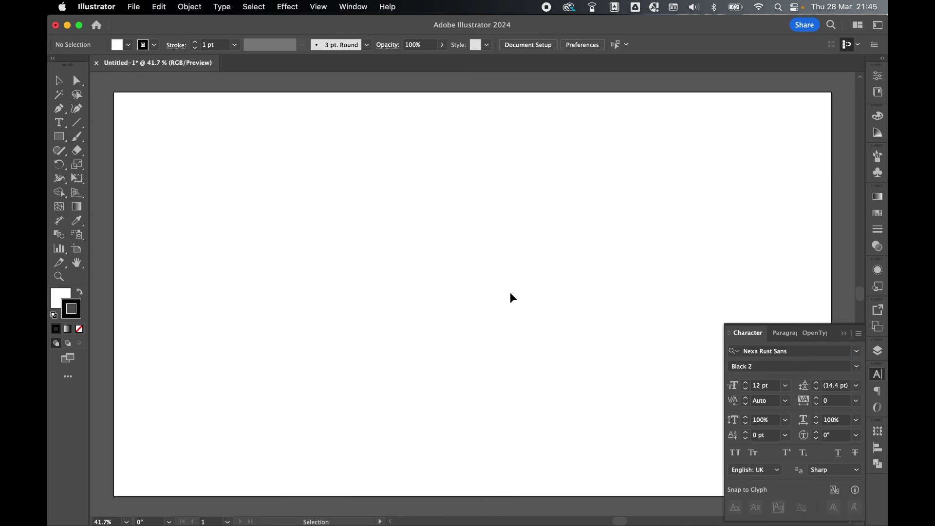
key("t")
left_click(451, 297)
type("nexa rust here")
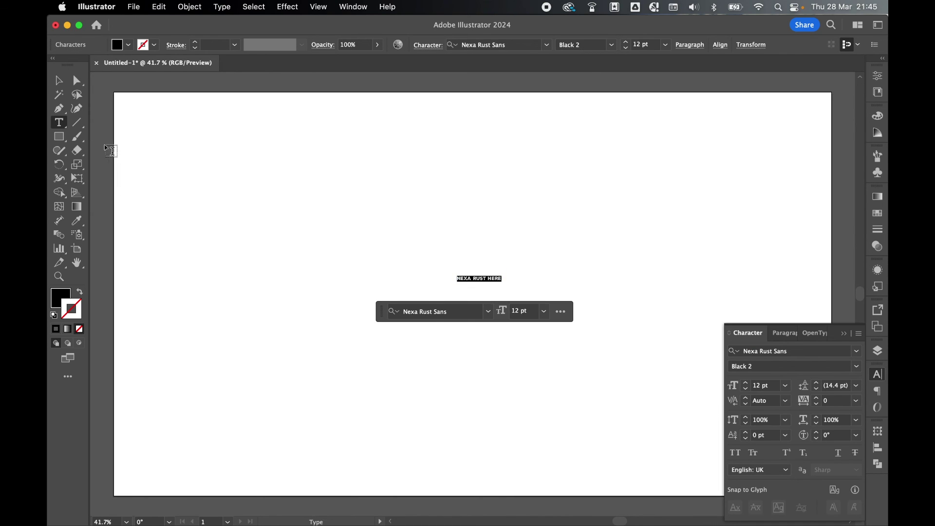
key("Escape")
left_click(658, 184)
left_click_drag(657, 185, 674, 188)
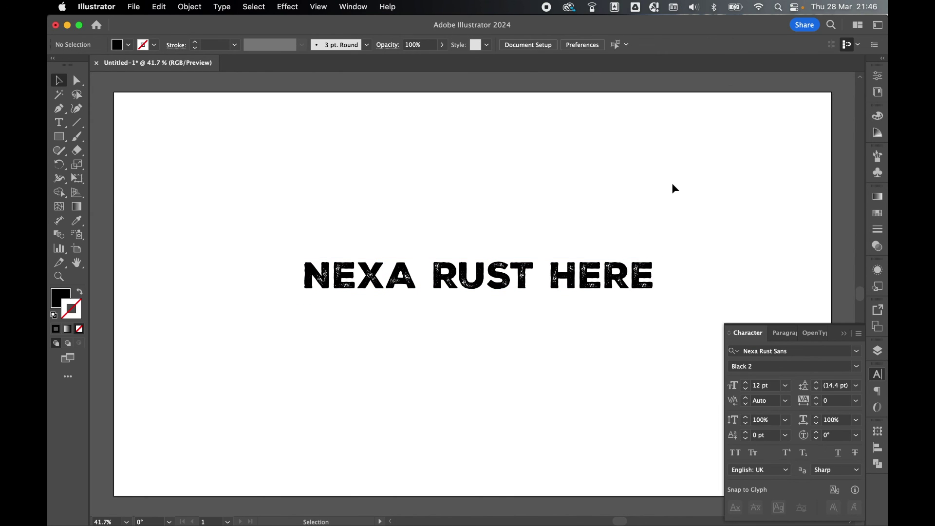